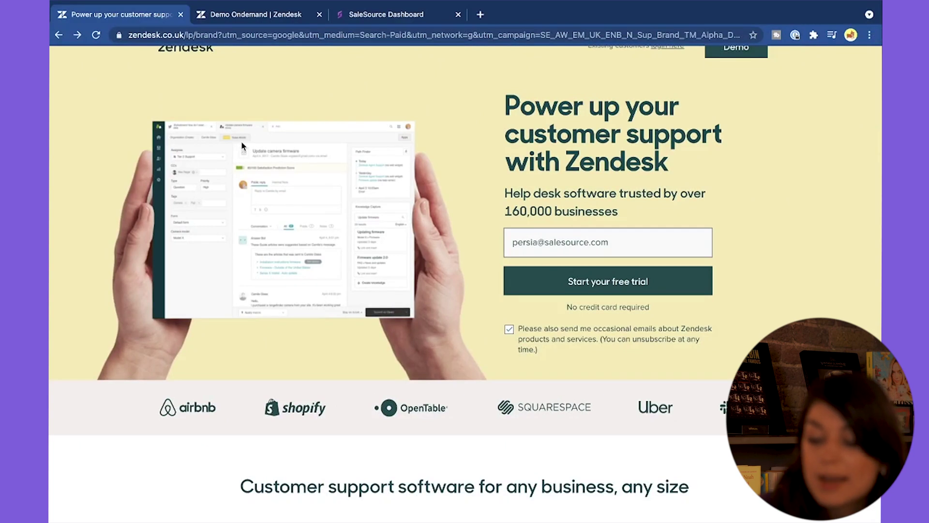
Step: Verify the new Zendesk Suite trial account from the welcome e-mail and begin onboarding
{"action": "scroll", "coordinate": [241, 143], "scroll_direction": "up", "scroll_amount": 1}
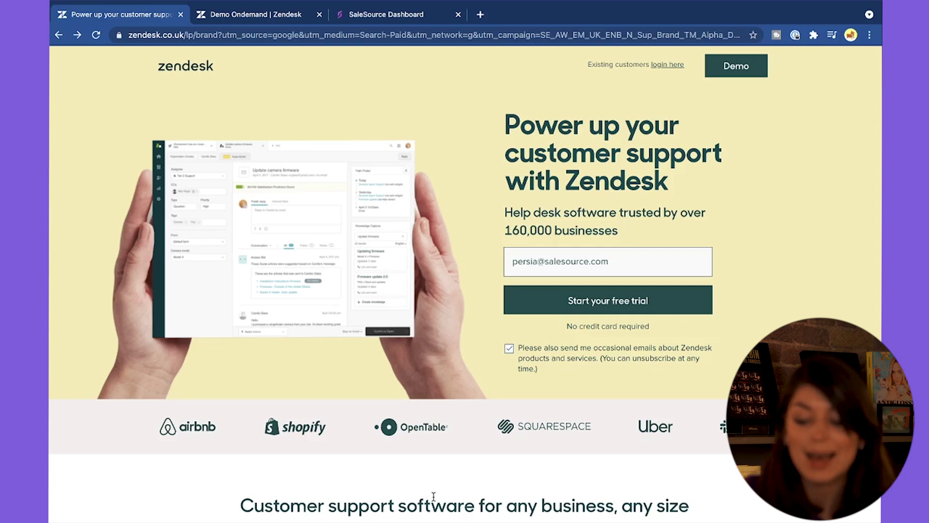
{"action": "mouse_move", "coordinate": [433, 520]}
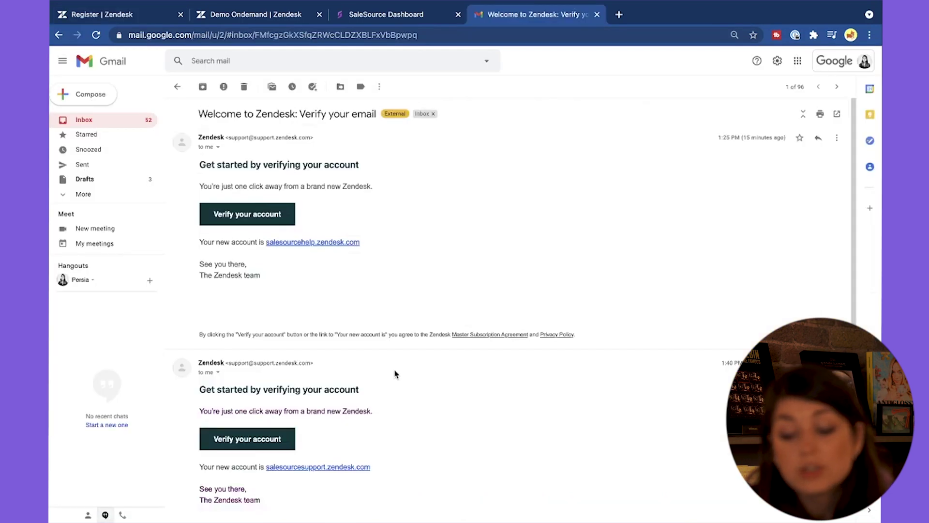
{"action": "left_click", "coordinate": [250, 215]}
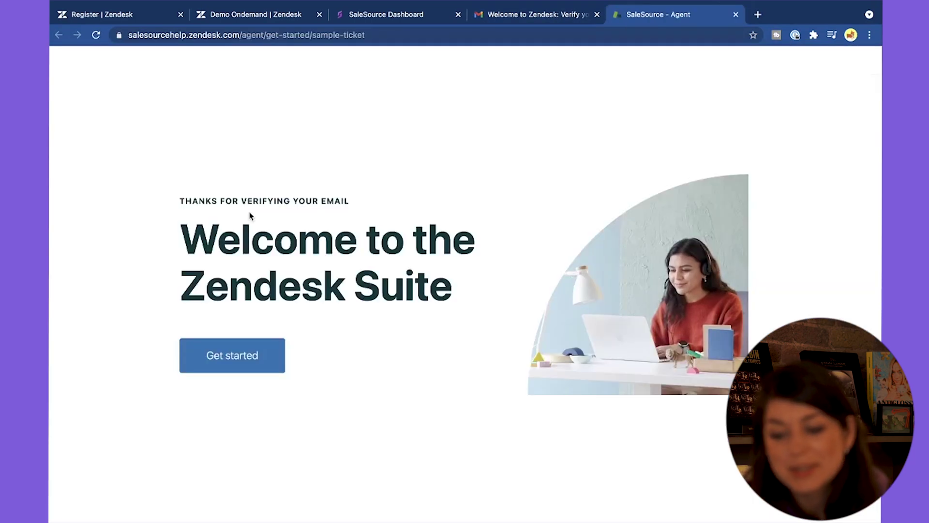
{"action": "left_click", "coordinate": [256, 356]}
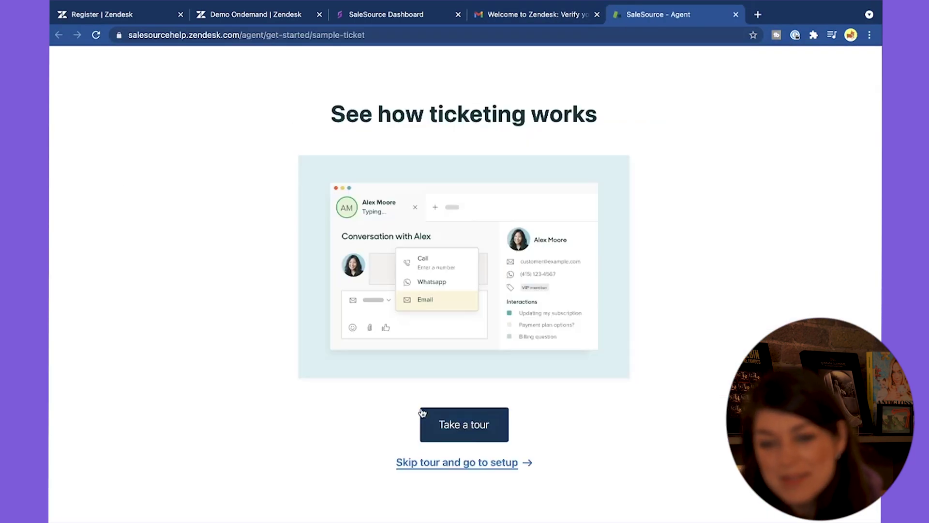
Step: Tour the sample ticket, then leave the tour for the setup page
{"action": "left_click", "coordinate": [501, 426]}
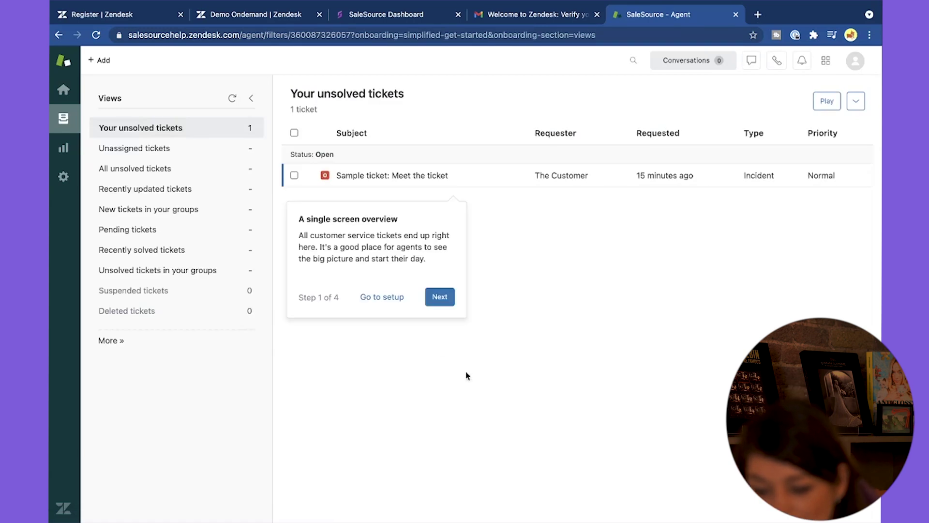
{"action": "left_click", "coordinate": [439, 298]}
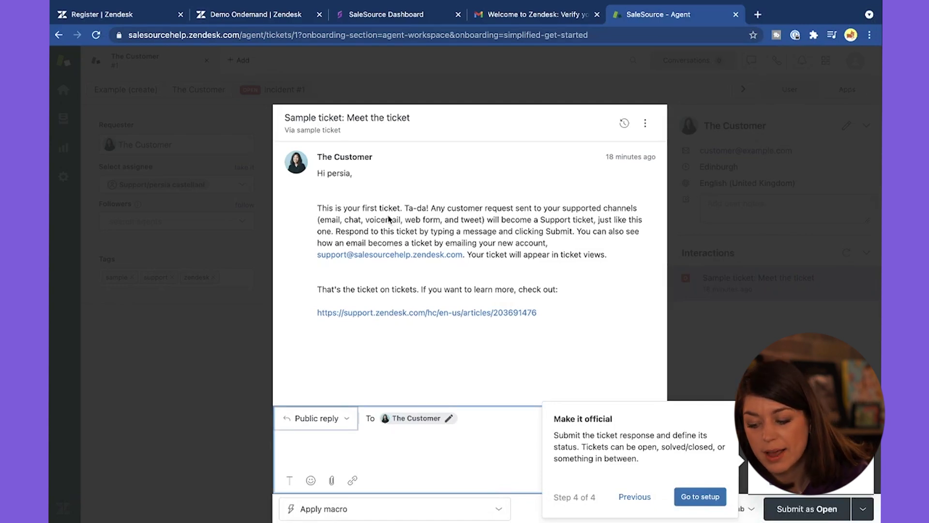
{"action": "left_click", "coordinate": [702, 499]}
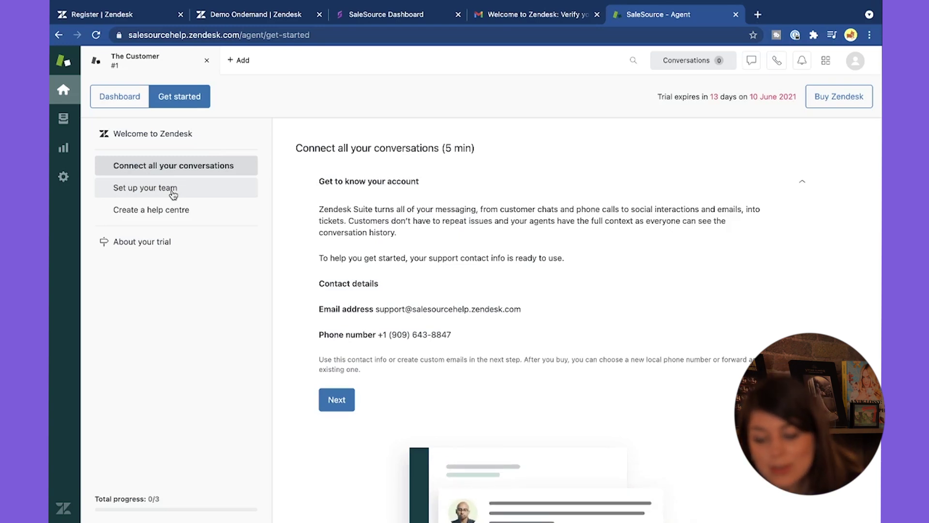
Step: Finish the account intro, get the live-chat Web Widget, and view SaleSource's existing chat widget
{"action": "left_click", "coordinate": [337, 399]}
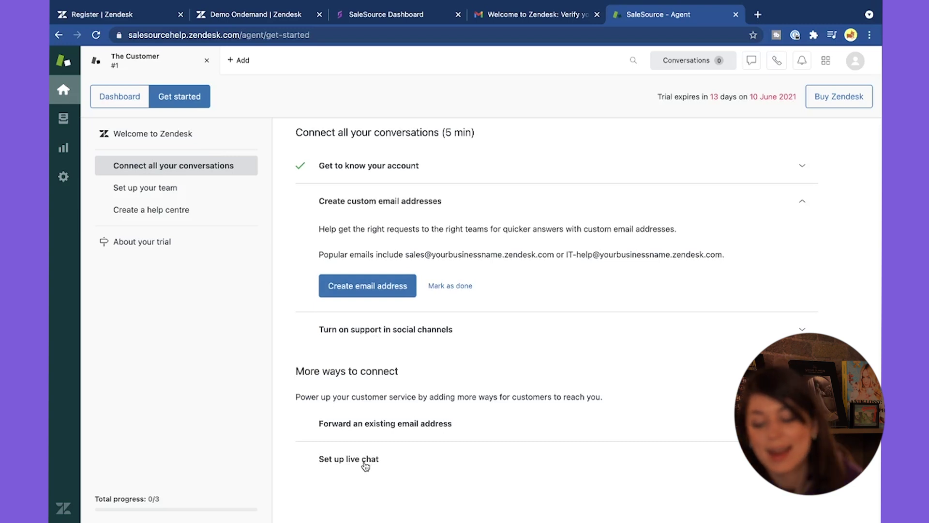
{"action": "left_click", "coordinate": [365, 465]}
{"action": "scroll", "coordinate": [363, 460], "scroll_direction": "down", "scroll_amount": 6}
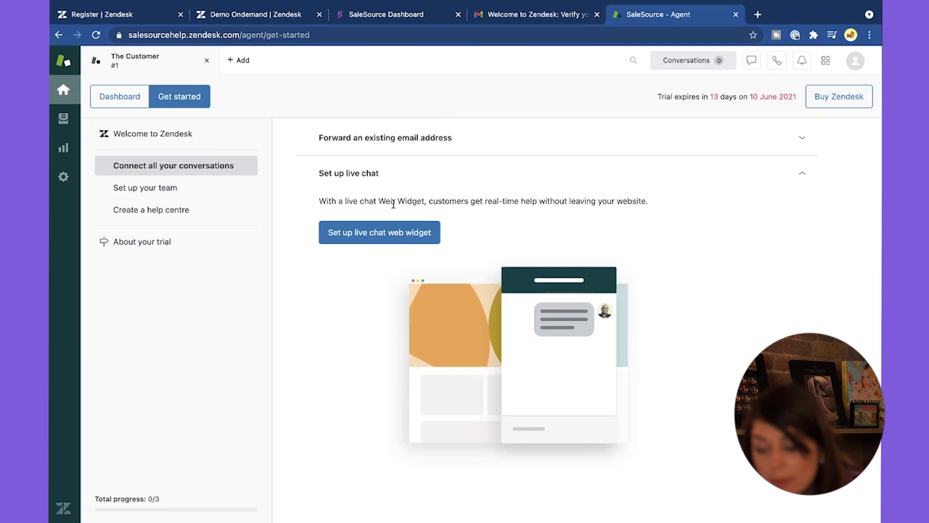
{"action": "left_click", "coordinate": [394, 233]}
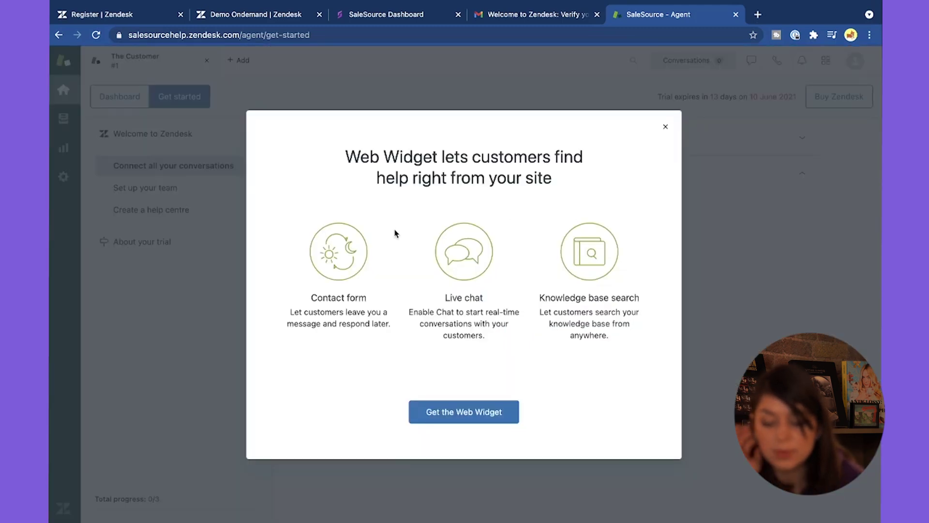
{"action": "left_click", "coordinate": [441, 410]}
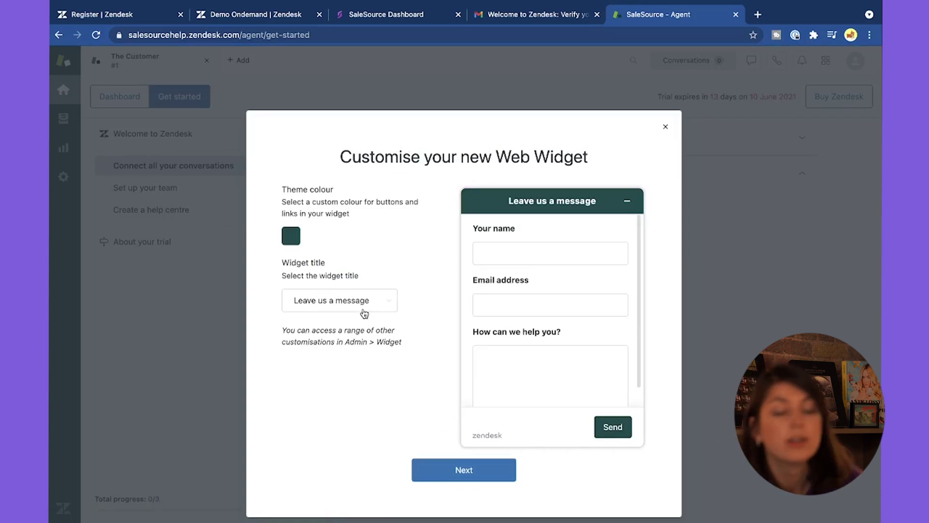
{"action": "left_click", "coordinate": [383, 14]}
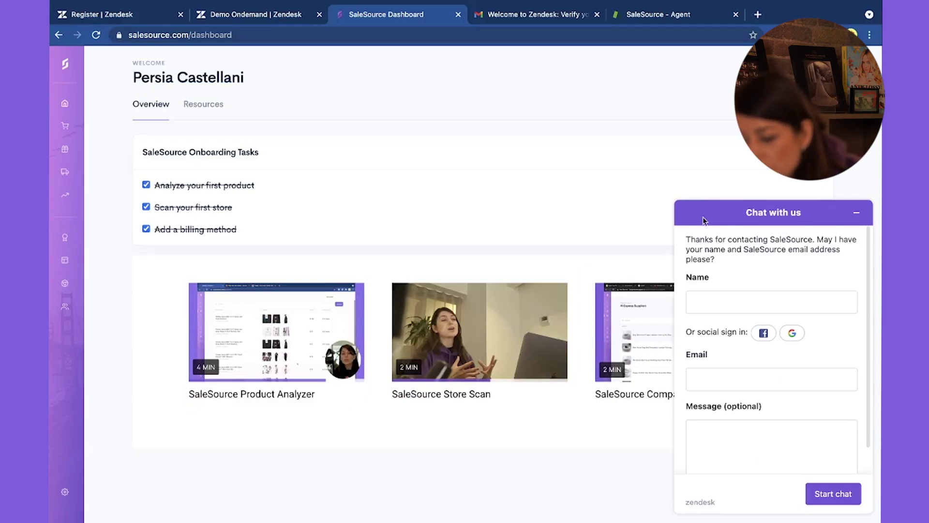
Step: Start a test chat under the visitor's name and send 'problems logging in'
{"action": "left_click", "coordinate": [740, 298]}
{"action": "type", "text": "Persia"}
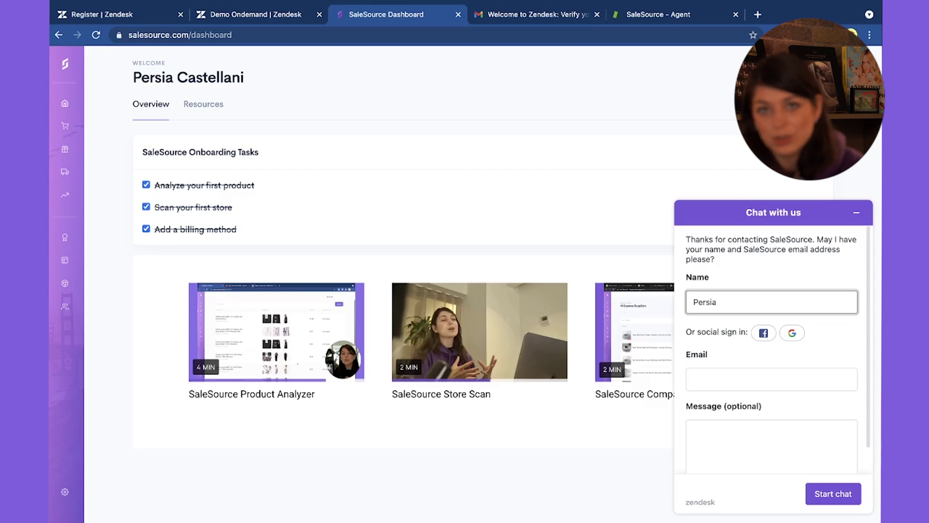
{"action": "left_click", "coordinate": [833, 493]}
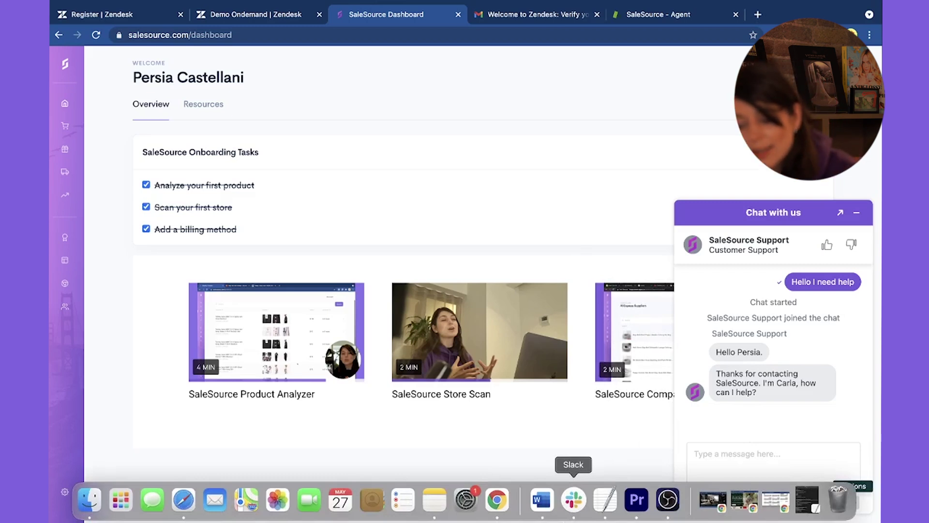
{"action": "left_click", "coordinate": [749, 452]}
{"action": "type", "text": "problems logging in"}
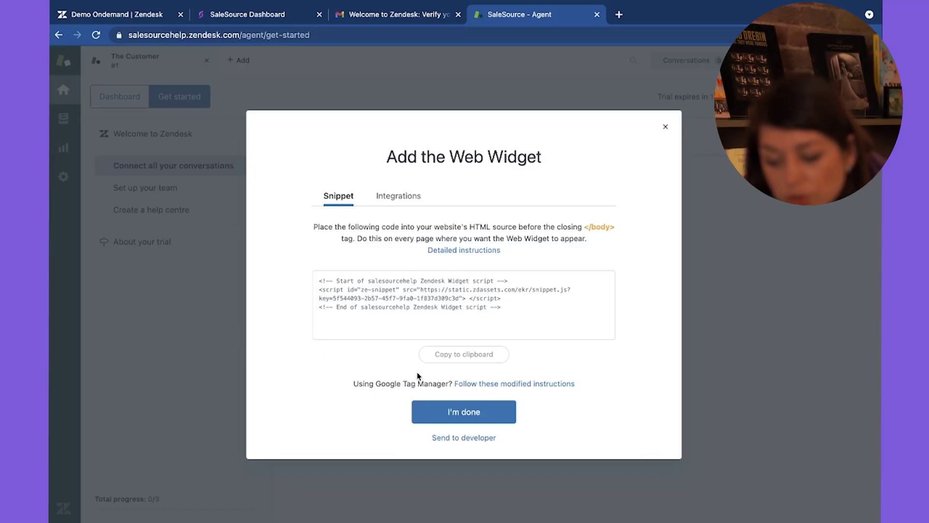
Step: Read the Google Tag Manager instructions for adding the Web Widget (Classic)
{"action": "left_click", "coordinate": [533, 389]}
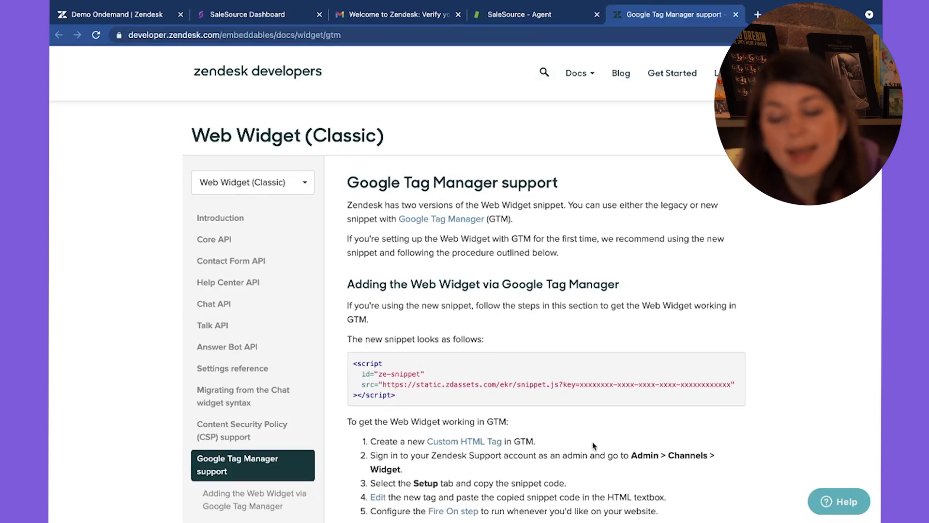
{"action": "scroll", "coordinate": [593, 444], "scroll_direction": "down", "scroll_amount": 7}
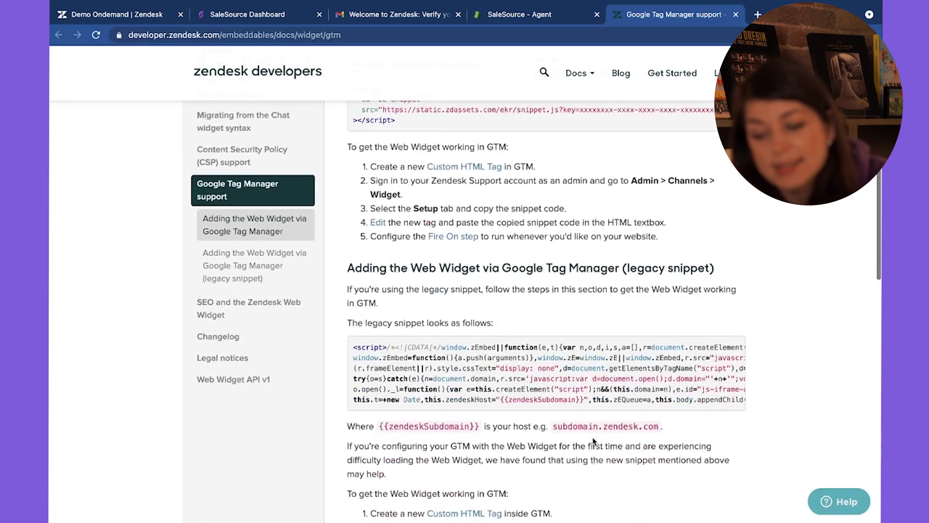
{"action": "scroll", "coordinate": [596, 433], "scroll_direction": "down", "scroll_amount": 8}
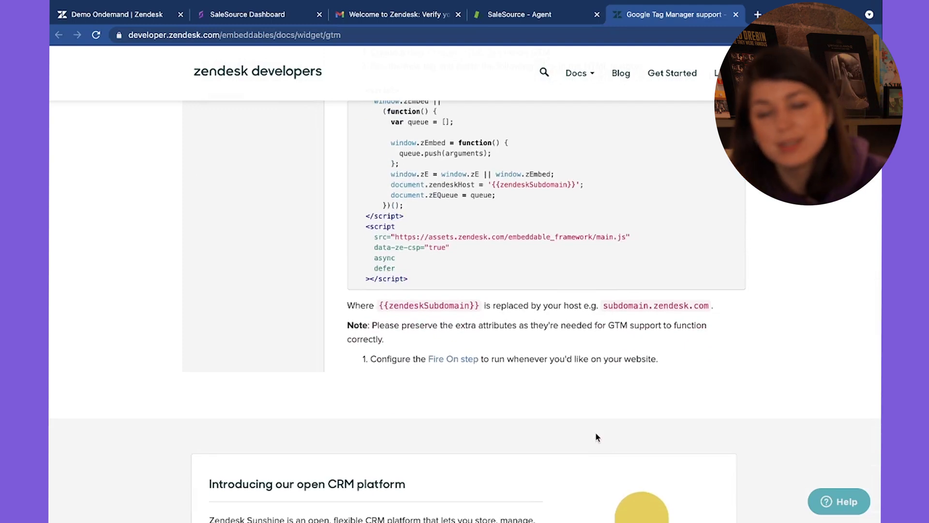
Step: Play the 'Seamless support, anywhere' demo video from its Embeddables part
{"action": "key", "text": "ctrl+Tab"}
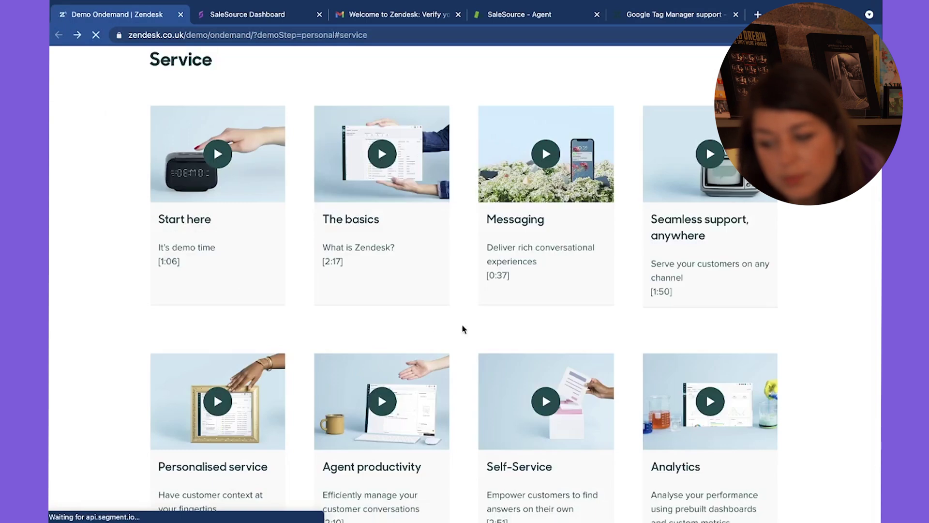
{"action": "scroll", "coordinate": [532, 303], "scroll_direction": "up", "scroll_amount": 10}
{"action": "scroll", "coordinate": [530, 302], "scroll_direction": "down", "scroll_amount": 3}
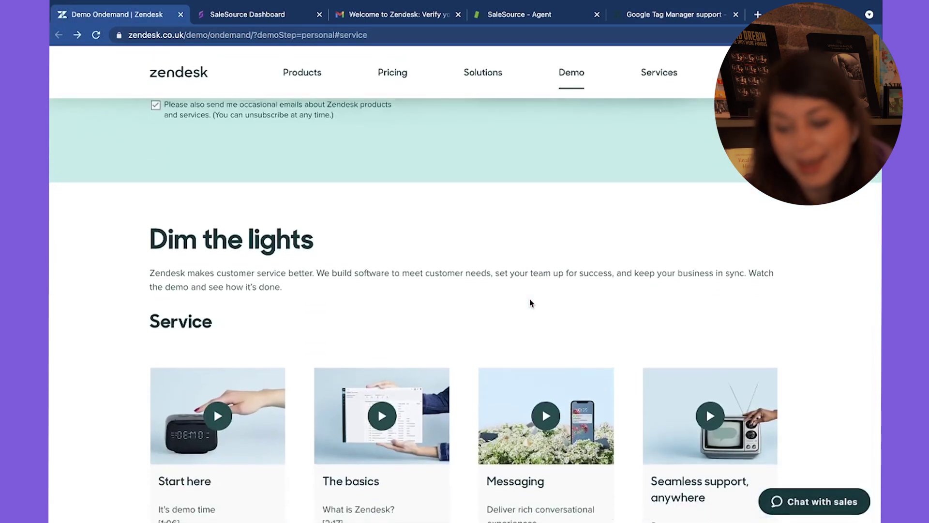
{"action": "scroll", "coordinate": [529, 302], "scroll_direction": "down", "scroll_amount": 4}
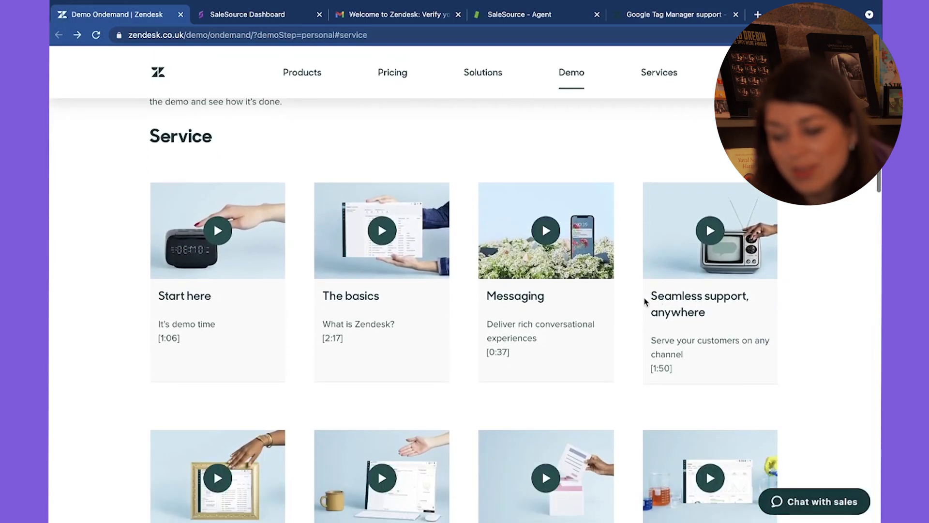
{"action": "left_click", "coordinate": [709, 231]}
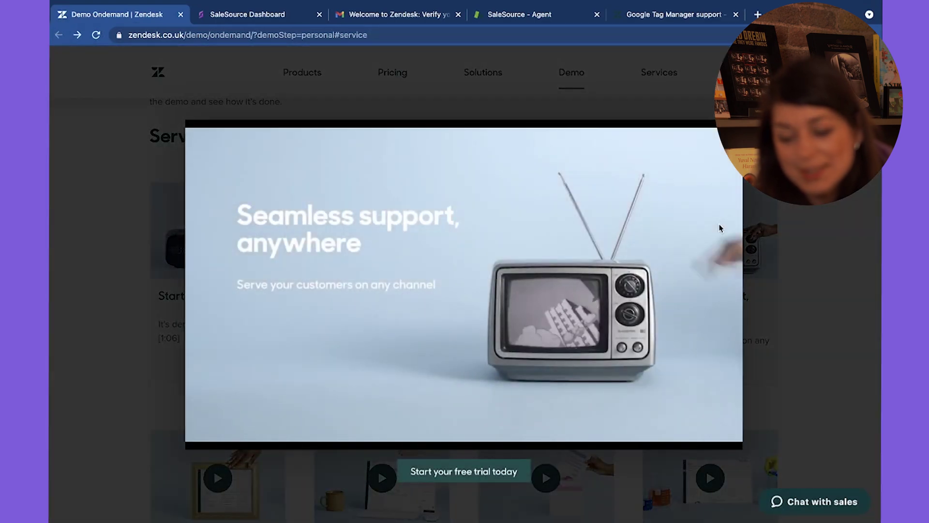
{"action": "left_click", "coordinate": [450, 439]}
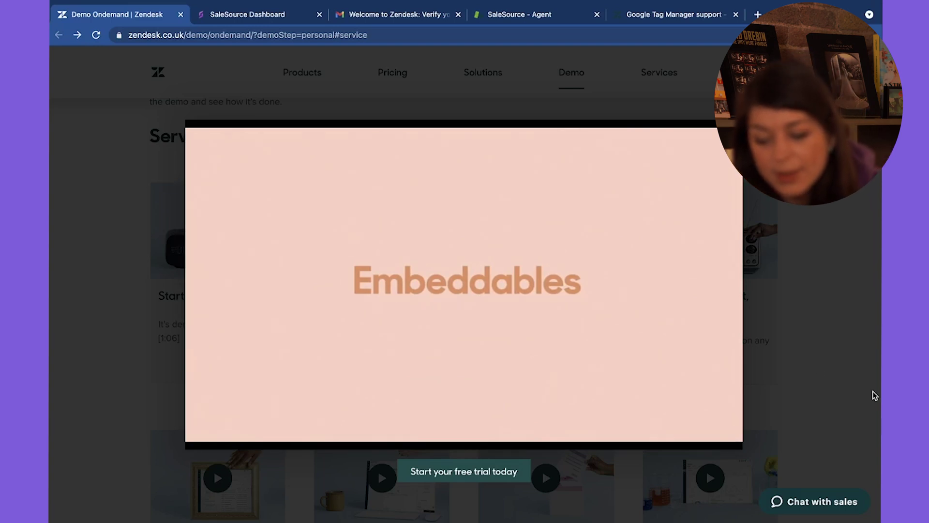
{"action": "mouse_move", "coordinate": [638, 300]}
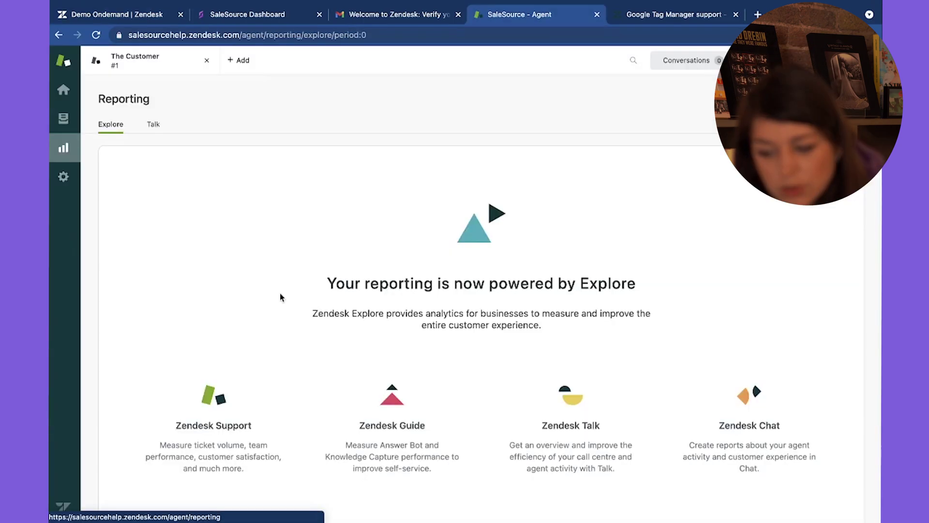
{"action": "scroll", "coordinate": [280, 292], "scroll_direction": "down", "scroll_amount": 3}
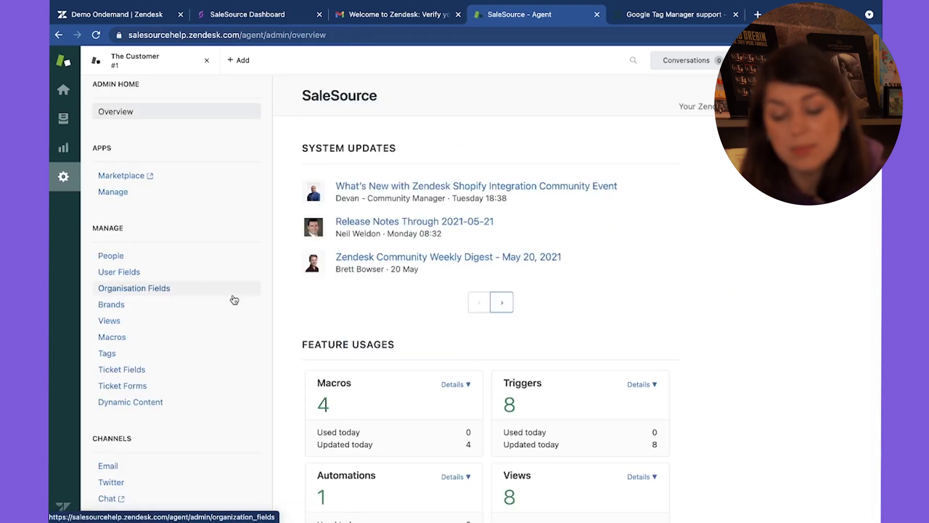
Step: Read the 'What's New with Zendesk Shopify Integration Community Event' update to the end
{"action": "left_click", "coordinate": [343, 185], "text": "super"}
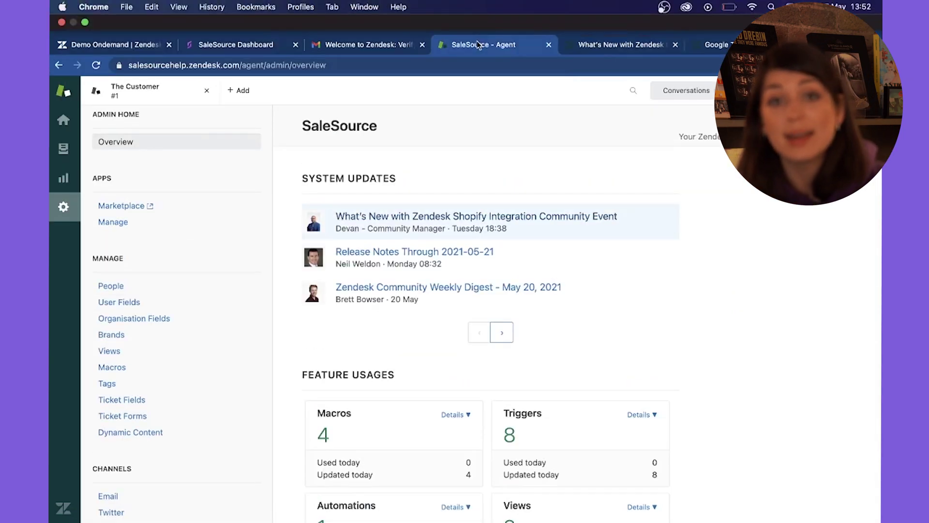
{"action": "left_click", "coordinate": [621, 44]}
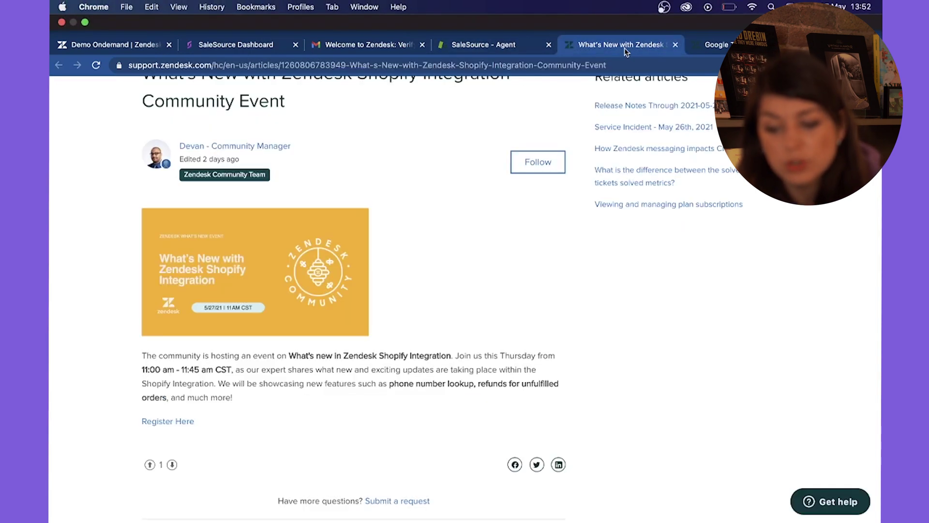
{"action": "scroll", "coordinate": [482, 197], "scroll_direction": "up", "scroll_amount": 5}
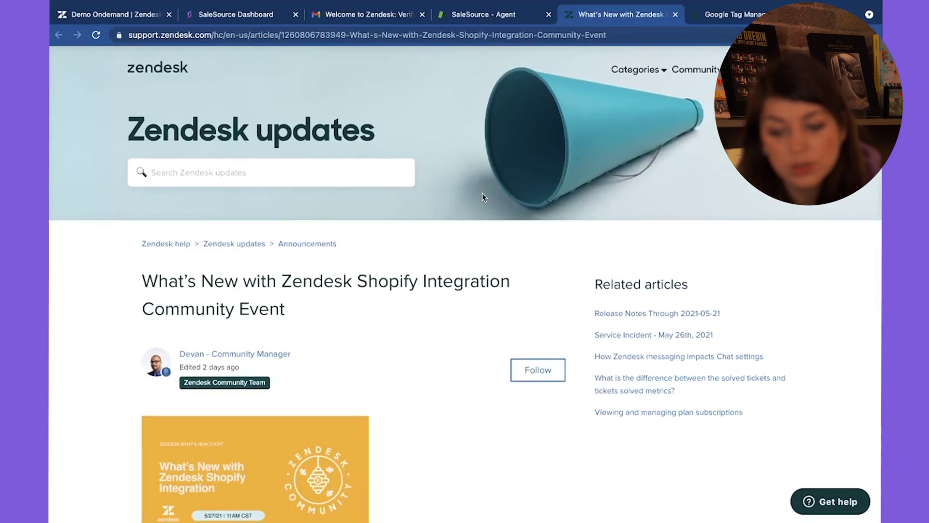
{"action": "scroll", "coordinate": [482, 196], "scroll_direction": "down", "scroll_amount": 1}
{"action": "scroll", "coordinate": [483, 196], "scroll_direction": "down", "scroll_amount": 5}
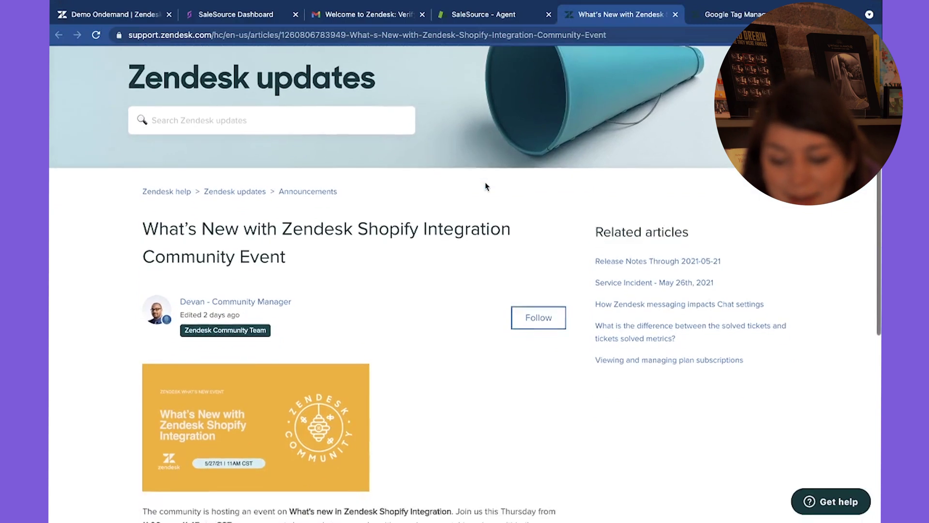
{"action": "scroll", "coordinate": [218, 335], "scroll_direction": "down", "scroll_amount": 7}
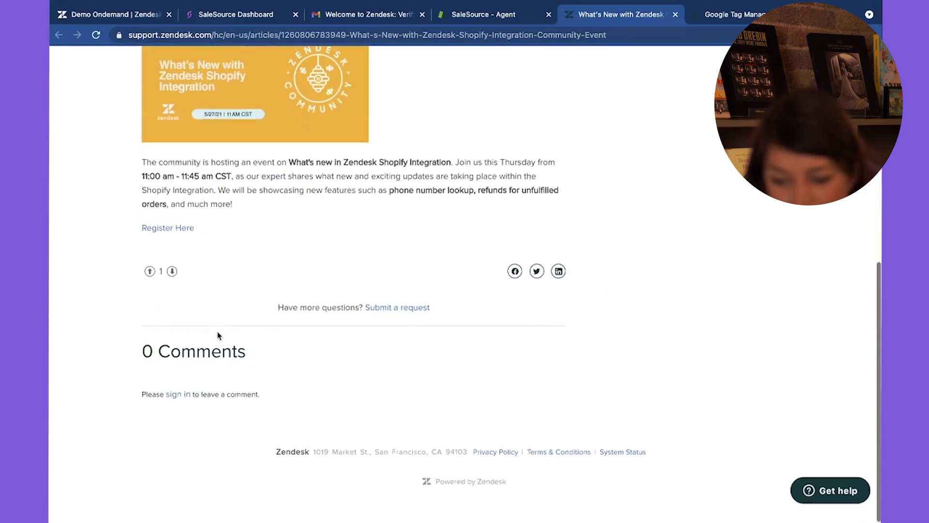